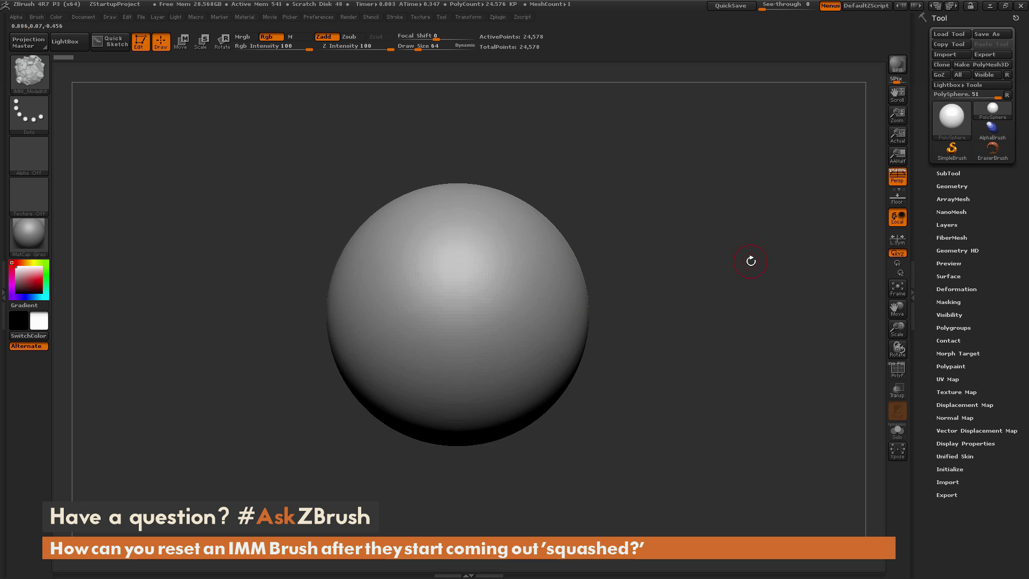
# Step: Expand the Geometry settings and choose the Fasteners_18 mesh for the multi-mesh insert brush
pyautogui.click(952, 186)
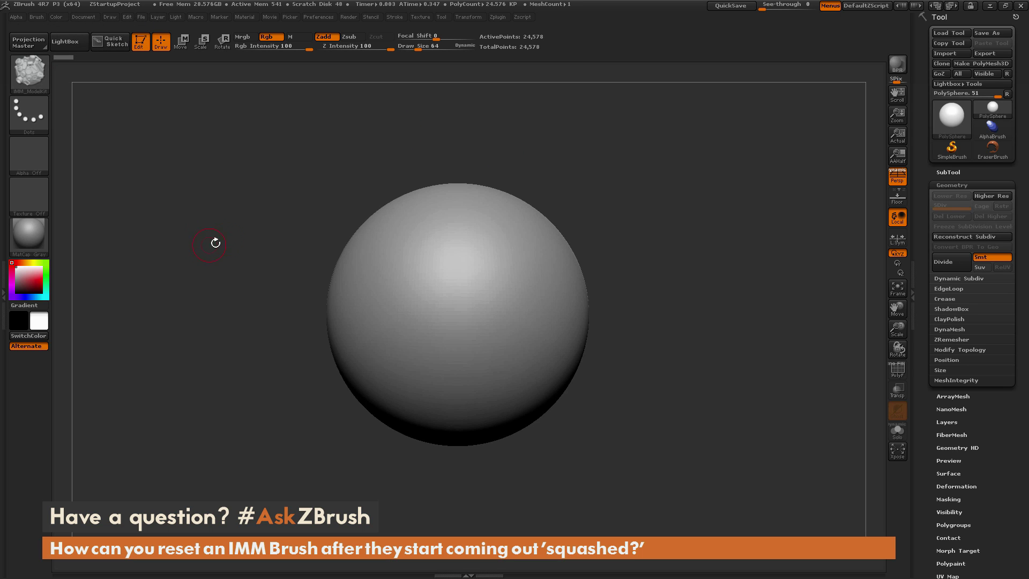
pyautogui.press('m')
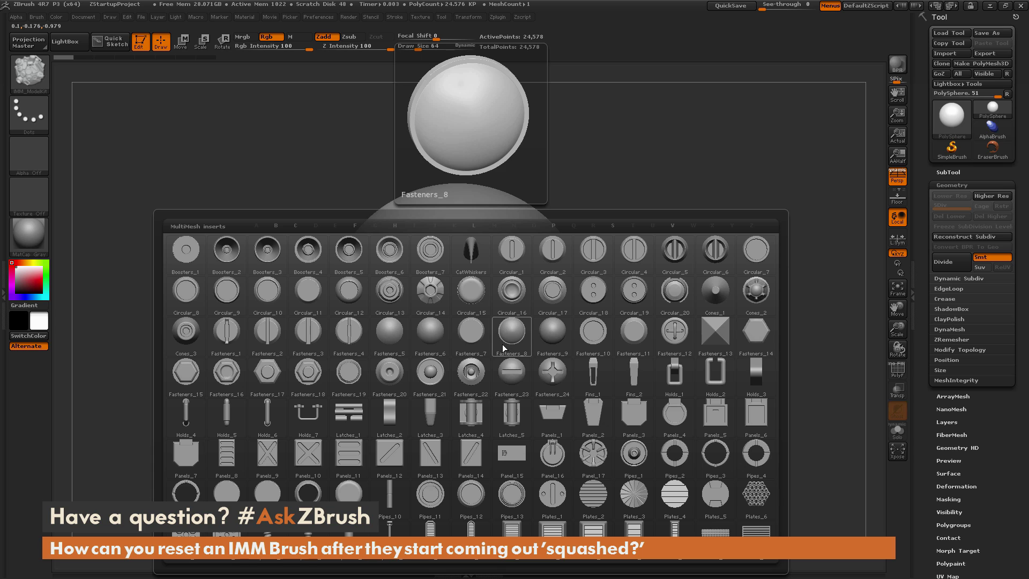
pyautogui.click(309, 380)
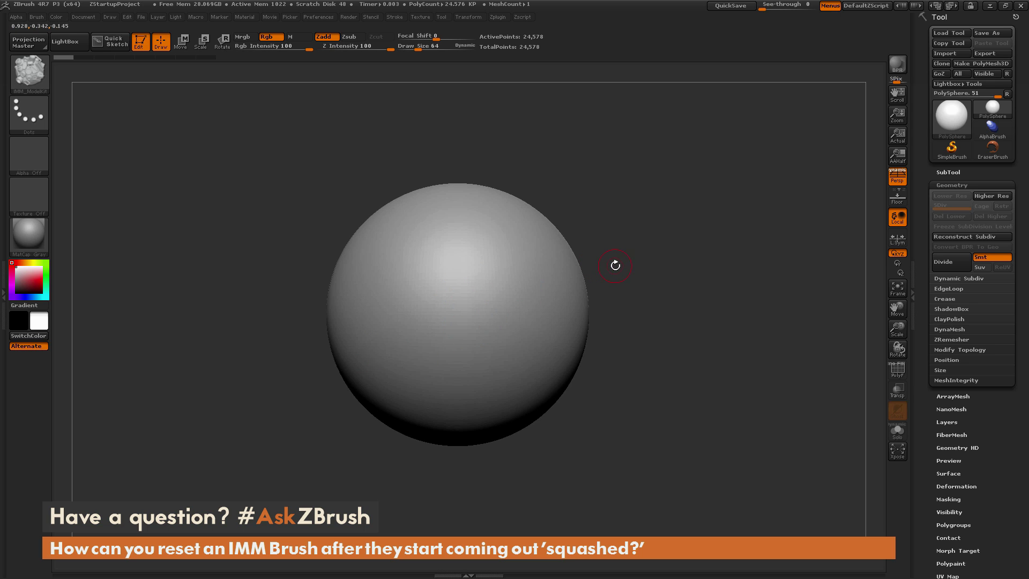
# Step: Insert five bolts of varying sizes across the front of the sphere
pyautogui.click(529, 254)
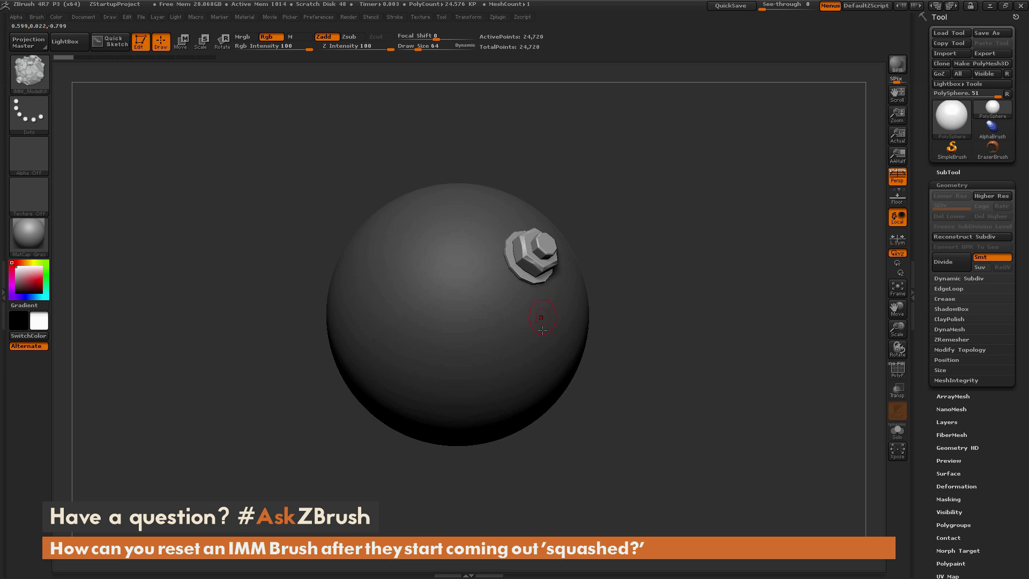
pyautogui.click(548, 332)
pyautogui.click(492, 386)
pyautogui.click(389, 354)
pyautogui.moveTo(388, 382); pyautogui.dragTo(388, 393)
pyautogui.moveTo(374, 281); pyautogui.dragTo(377, 320)
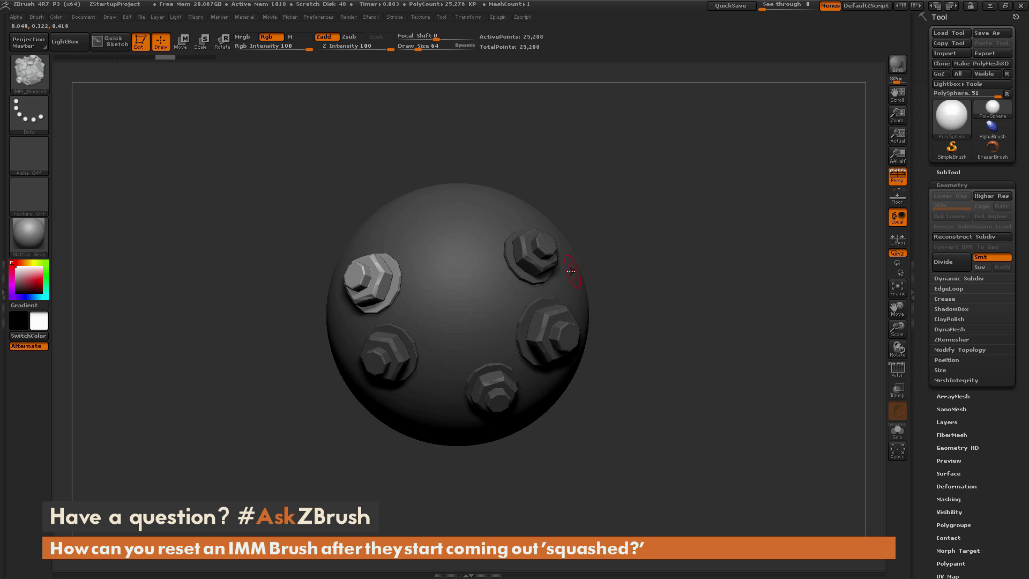
# Step: Undo the five bolt insertions back to the plain sphere
pyautogui.hotkey('ctrl', 'z')
pyautogui.hotkey('ctrl', 'z')
pyautogui.hotkey('ctrl', 'z')
pyautogui.hotkey('ctrl', 'z')
pyautogui.hotkey('ctrl', 'z')
pyautogui.hotkey('ctrl', 'z')
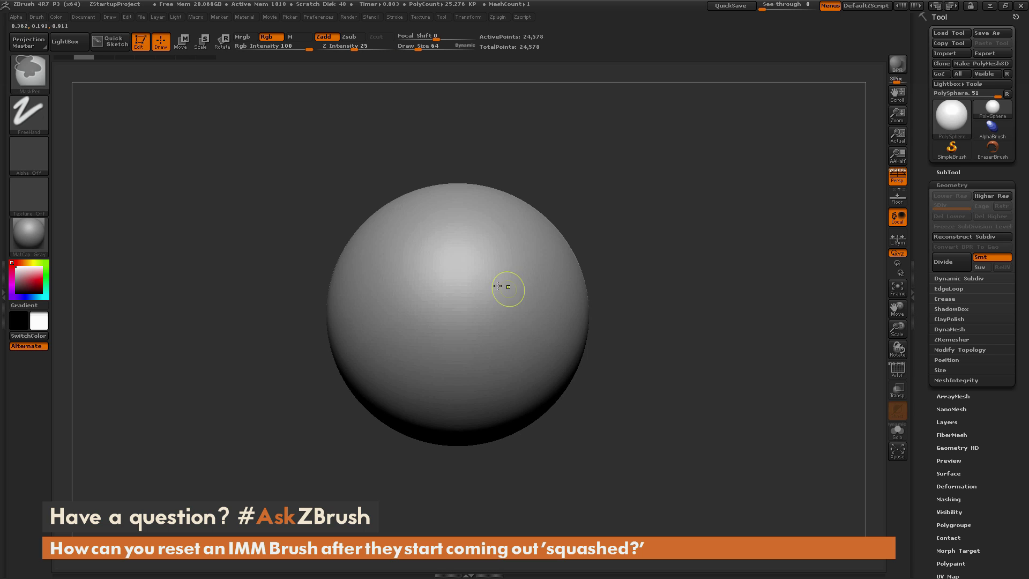
# Step: Insert three equally sized bolts on the middle and right of the sphere, and set the Draw Size to 39
pyautogui.moveTo(458, 297); pyautogui.dragTo(465, 335)
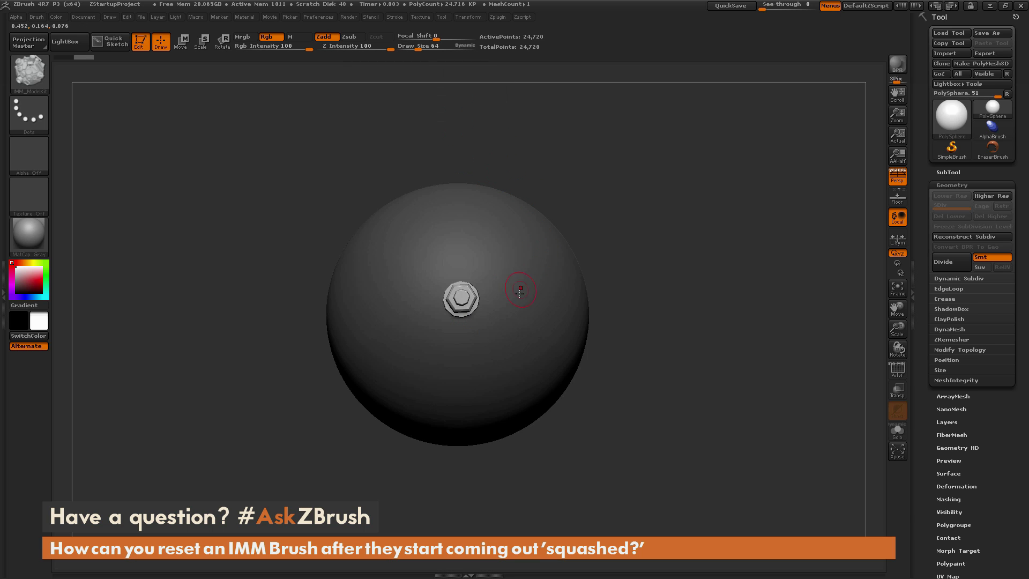
pyautogui.moveTo(519, 278); pyautogui.dragTo(533, 304)
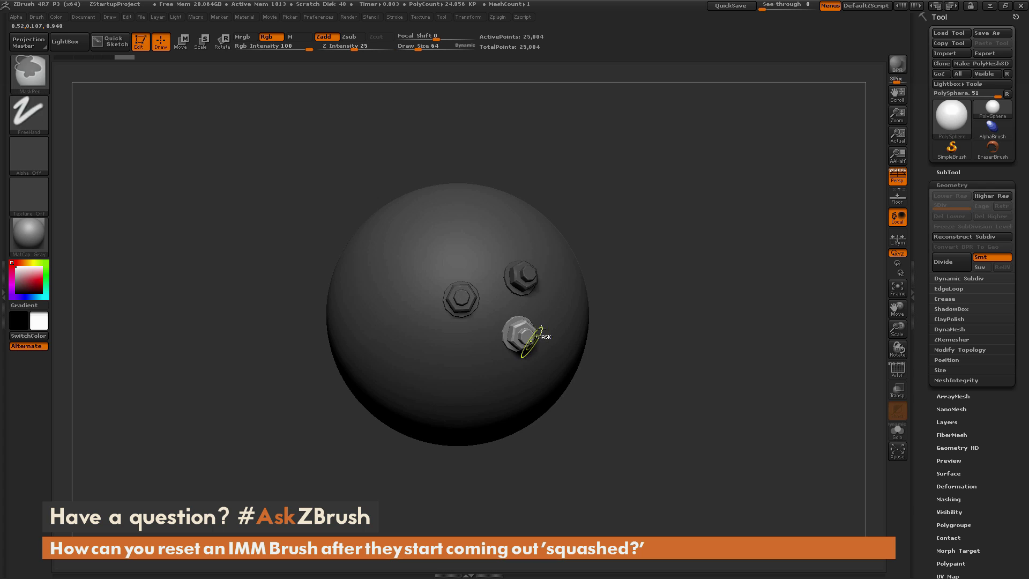
pyautogui.press('ctrl')
pyautogui.press('space')
pyautogui.moveTo(680, 229); pyautogui.dragTo(675, 231)
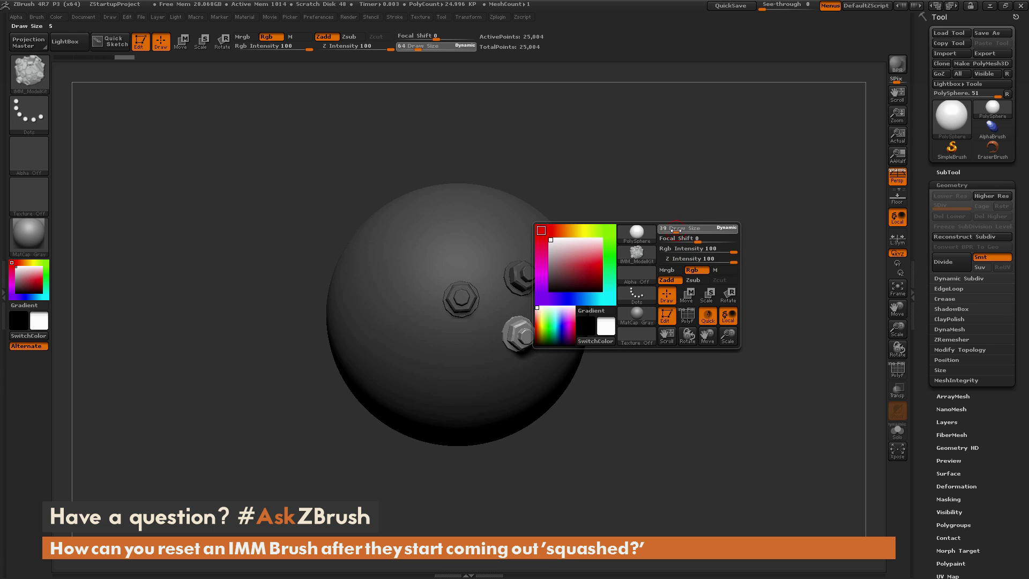
# Step: Insert twelve small bolts at the brush's draw size, spread across the front of the sphere
pyautogui.click(422, 340)
pyautogui.moveTo(474, 336); pyautogui.dragTo(477, 349)
pyautogui.click(499, 301)
pyautogui.click(484, 260)
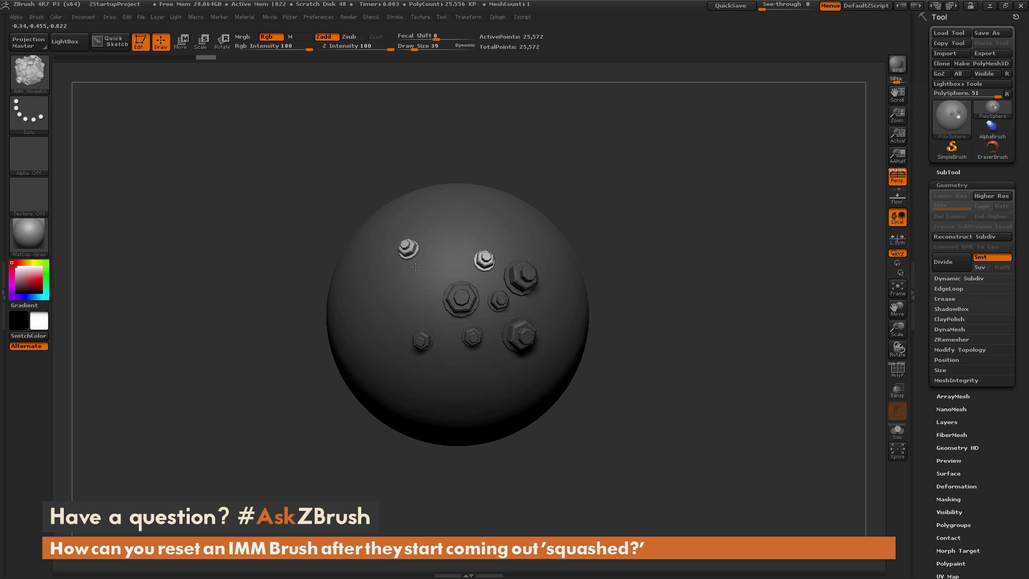
pyautogui.click(444, 225)
pyautogui.click(377, 296)
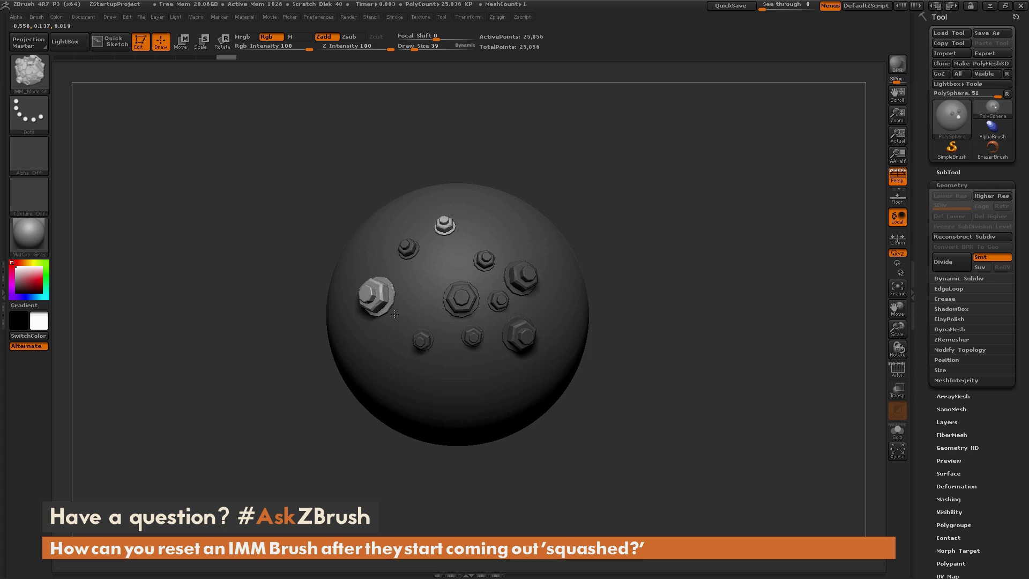
pyautogui.click(411, 289)
pyautogui.click(437, 252)
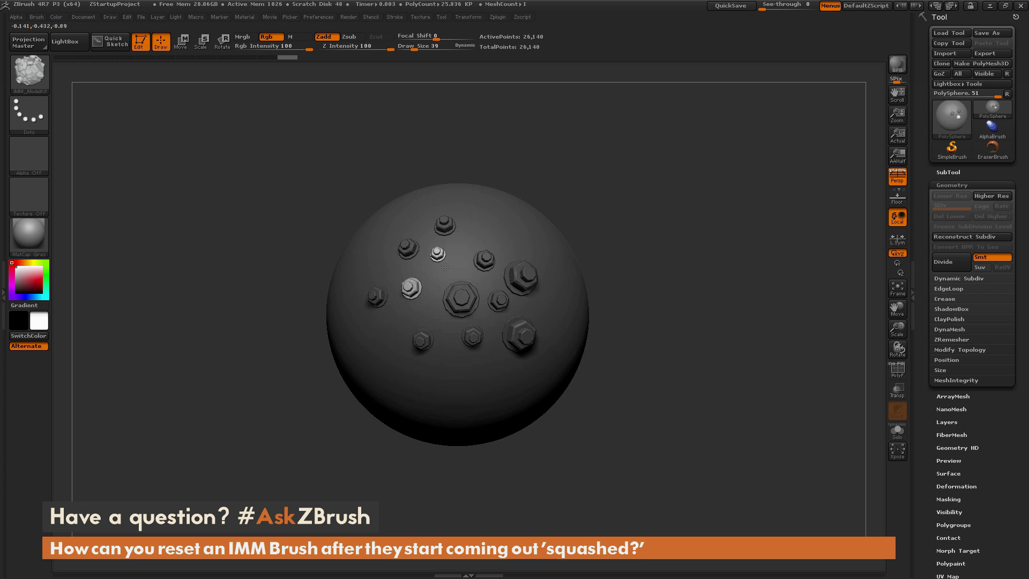
pyautogui.click(482, 234)
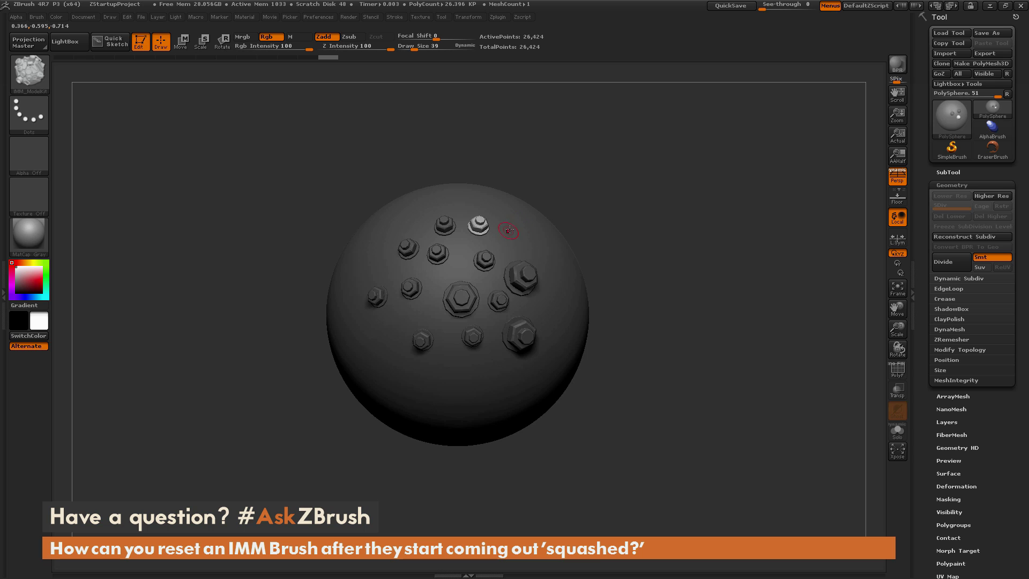
pyautogui.moveTo(509, 230); pyautogui.dragTo(530, 241)
pyautogui.click(549, 242)
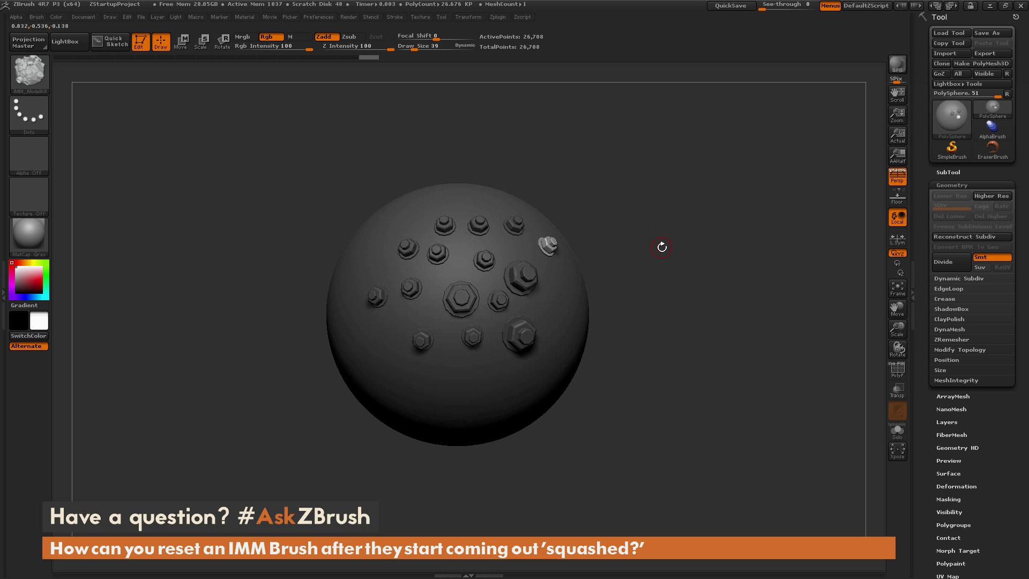
# Step: Undo all the small and larger equally sized bolts back to the plain sphere
pyautogui.hotkey('ctrl', 'z')
pyautogui.hotkey('ctrl', 'z')
pyautogui.hotkey('ctrl', 'z')
pyautogui.hotkey('ctrl', 'z')
pyautogui.hotkey('ctrl', 'z')
pyautogui.hotkey('ctrl', 'z')
pyautogui.hotkey('ctrl', 'z')
pyautogui.hotkey('ctrl', 'z')
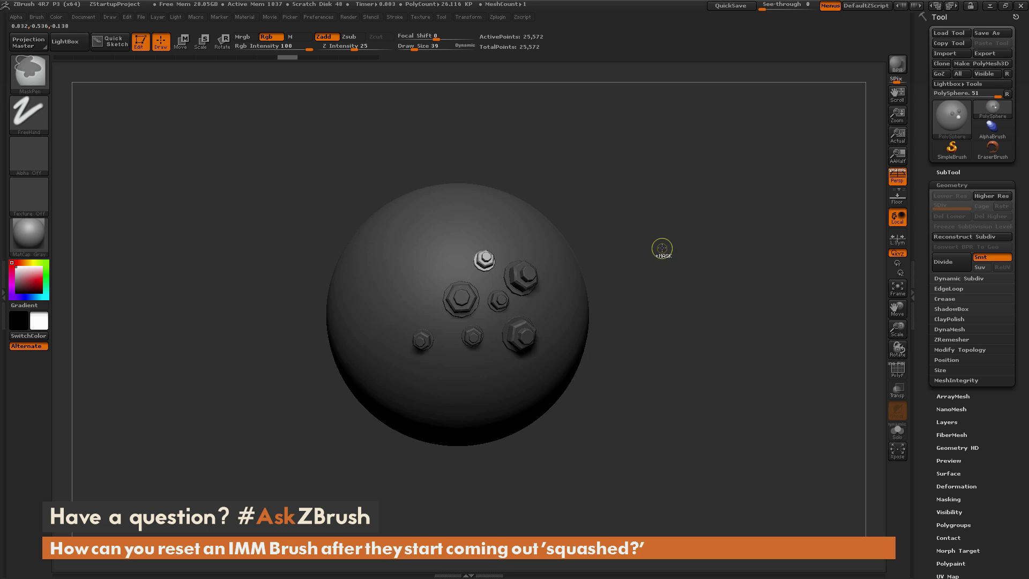
pyautogui.hotkey('ctrl', 'z')
pyautogui.hotkey('ctrl', 'z')
pyautogui.hotkey('ctrl', 'z')
pyautogui.hotkey('ctrl', 'z')
pyautogui.hotkey('ctrl', 'z')
pyautogui.hotkey('ctrl', 'z')
pyautogui.hotkey('ctrl', 'z')
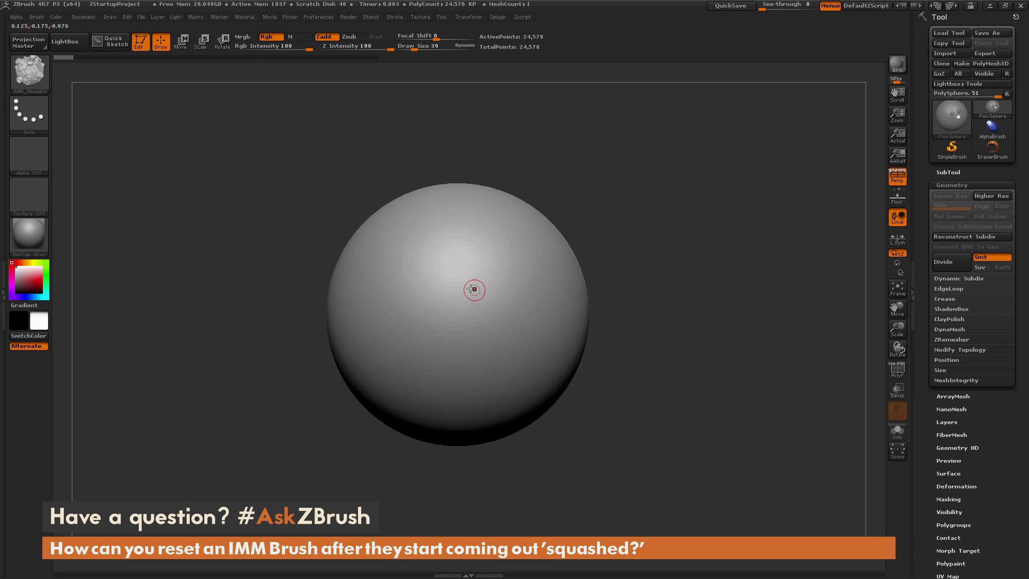
# Step: Insert a bolt at the sphere's centre and scale it non-uniformly into a wide, vertically squashed shape
pyautogui.moveTo(466, 289); pyautogui.dragTo(468, 325)
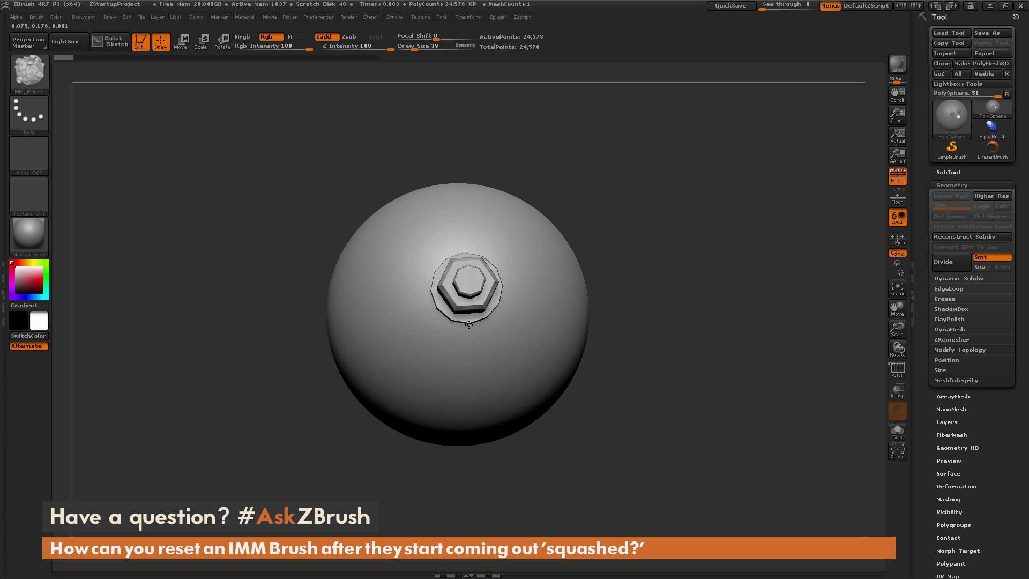
pyautogui.moveTo(470, 328)
pyautogui.mouseDown()
pyautogui.moveTo(467, 375)
pyautogui.moveTo(465, 317)
pyautogui.mouseUp()
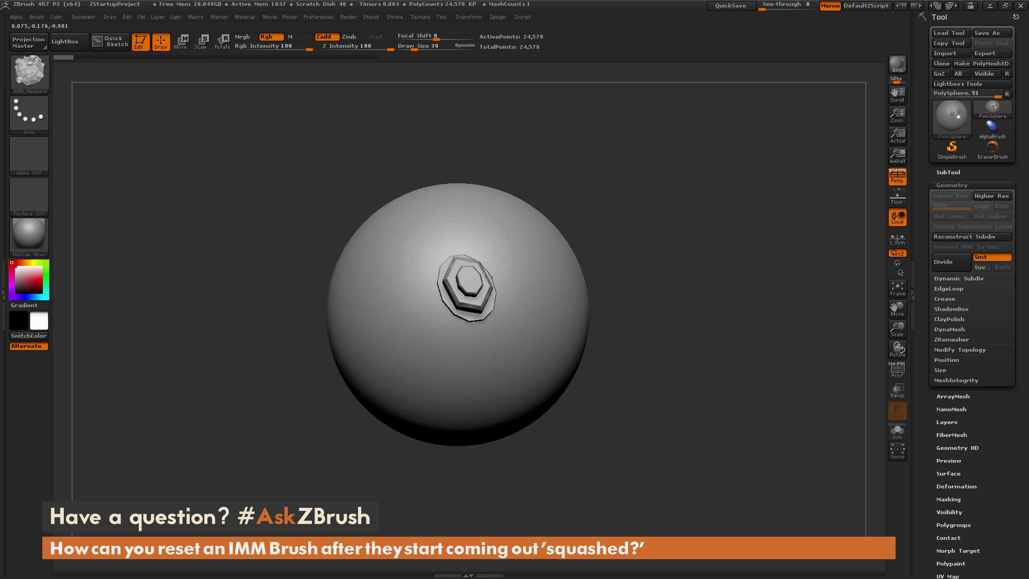
pyautogui.moveTo(498, 281); pyautogui.dragTo(479, 332)
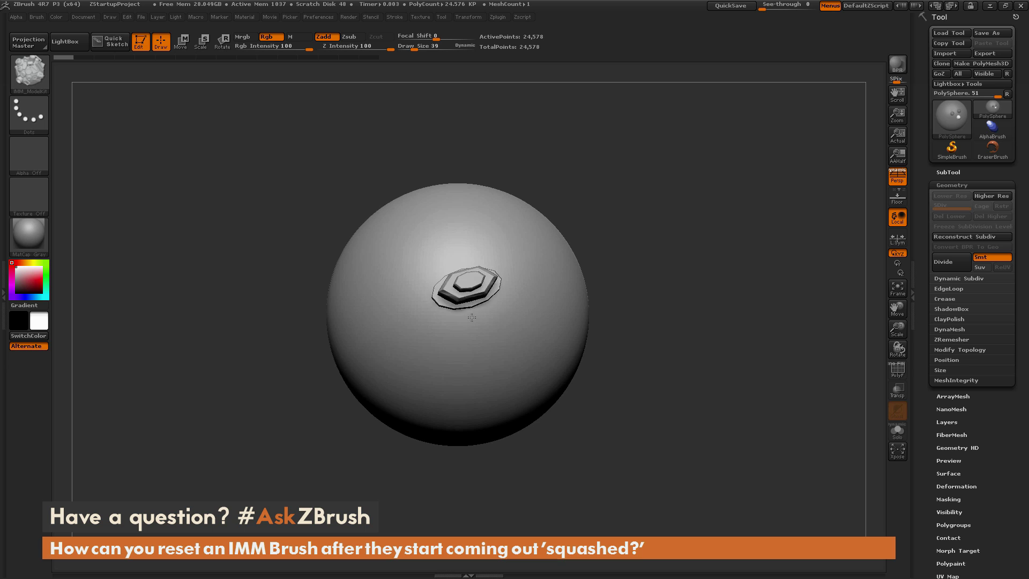
pyautogui.moveTo(472, 317)
pyautogui.mouseDown()
pyautogui.moveTo(467, 397)
pyautogui.moveTo(466, 303)
pyautogui.mouseUp()
# Step: Insert seven squashed bolts around the central one, varying their rotation and size
pyautogui.moveTo(689, 200)
pyautogui.mouseDown()
pyautogui.moveTo(664, 213)
pyautogui.moveTo(673, 245)
pyautogui.moveTo(674, 225)
pyautogui.mouseUp()
pyautogui.moveTo(535, 268)
pyautogui.mouseDown()
pyautogui.moveTo(553, 296)
pyautogui.moveTo(538, 355)
pyautogui.mouseUp()
pyautogui.moveTo(377, 319); pyautogui.dragTo(374, 356)
pyautogui.moveTo(400, 251); pyautogui.dragTo(382, 272)
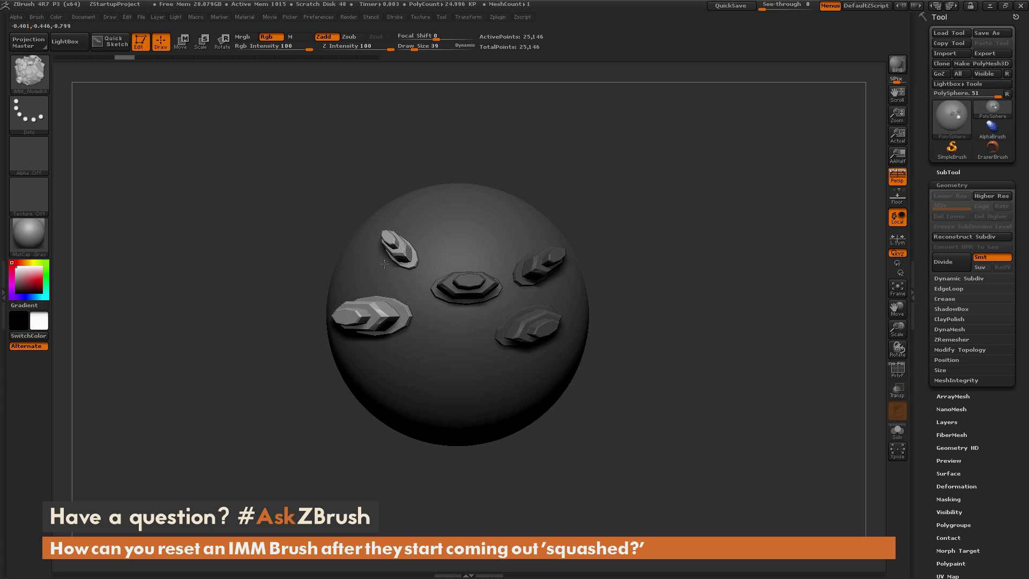
pyautogui.moveTo(458, 221); pyautogui.dragTo(462, 235)
pyautogui.moveTo(427, 370); pyautogui.dragTo(415, 381)
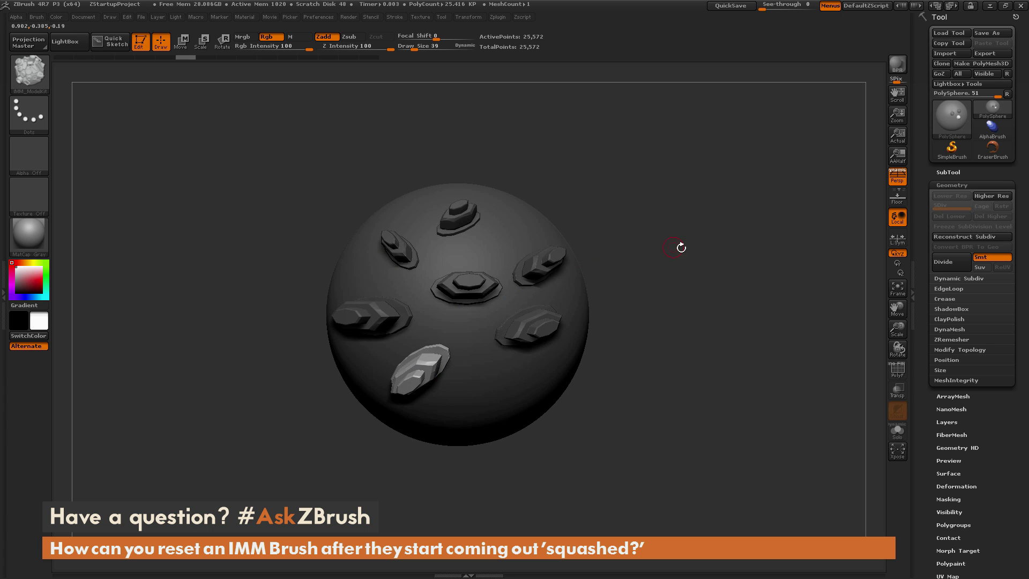
pyautogui.moveTo(477, 381); pyautogui.dragTo(492, 346)
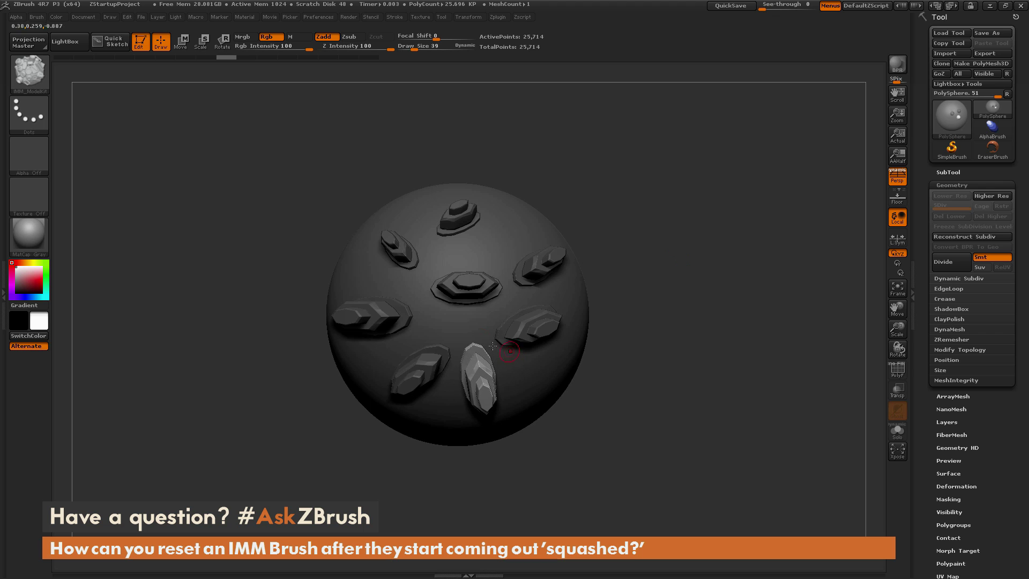
# Step: Insert two more squashed bolts on the empty right side of the sphere
pyautogui.moveTo(694, 251); pyautogui.dragTo(497, 230)
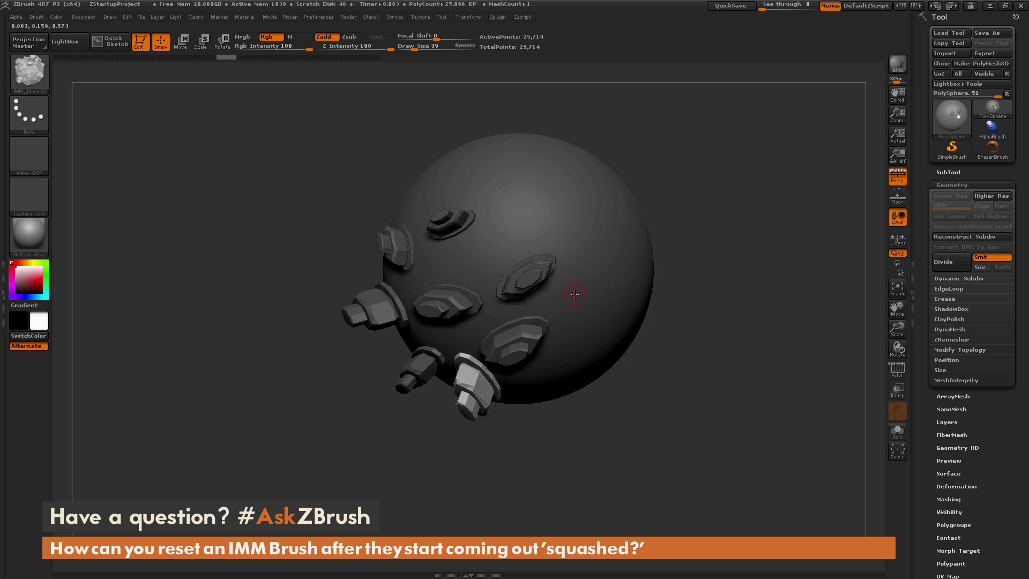
pyautogui.moveTo(595, 323); pyautogui.dragTo(614, 284)
pyautogui.moveTo(545, 204); pyautogui.dragTo(582, 208)
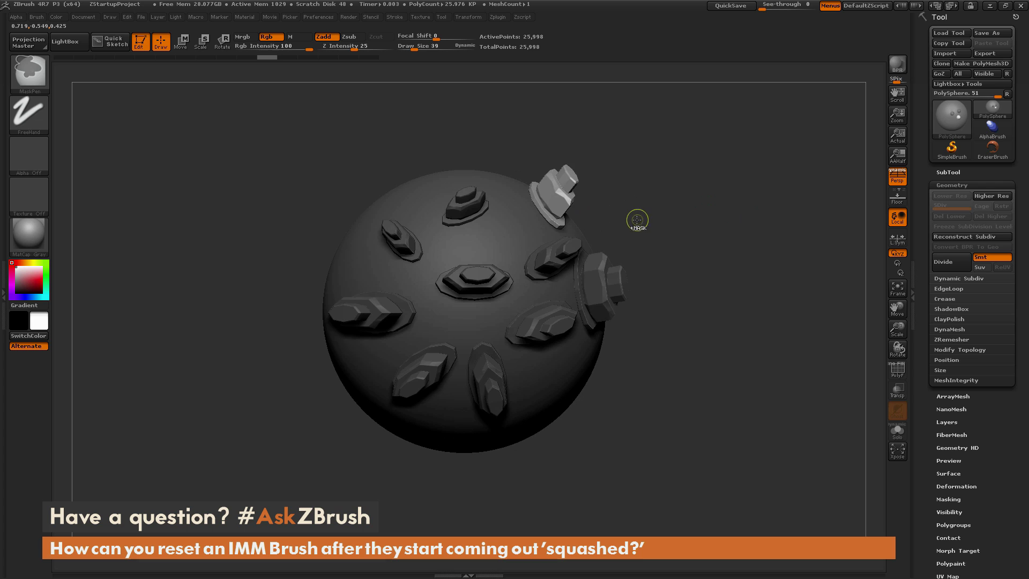
# Step: Undo the squashed bolts surrounding the central one
pyautogui.hotkey('ctrl', 'z')
pyautogui.hotkey('ctrl', 'z')
pyautogui.hotkey('ctrl', 'z')
pyautogui.hotkey('ctrl', 'z')
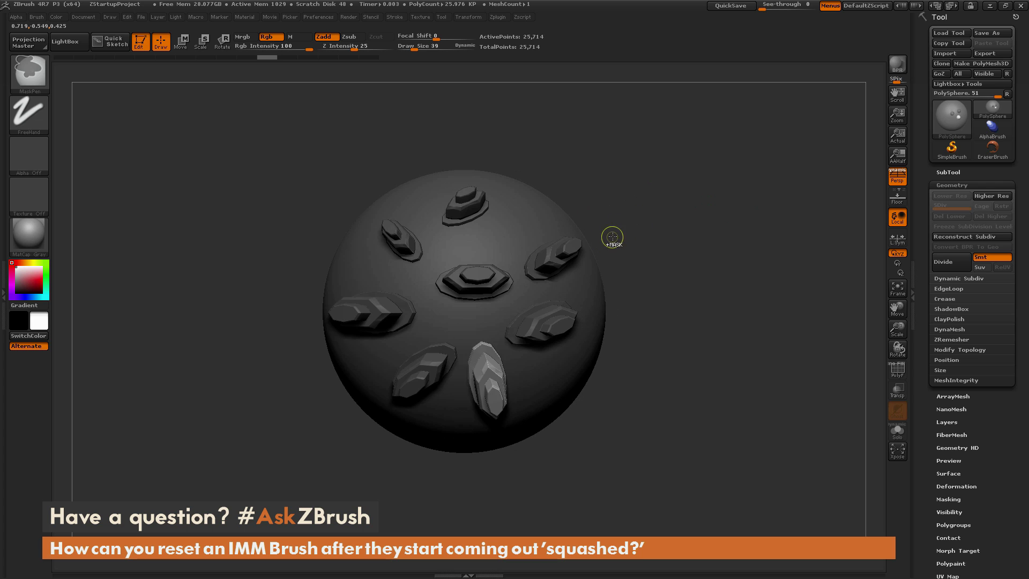
pyautogui.hotkey('ctrl', 'z')
pyautogui.hotkey('ctrl', 'z')
pyautogui.hotkey('ctrl', 'z')
pyautogui.hotkey('ctrl', 'z')
pyautogui.hotkey('ctrl', 'z')
pyautogui.hotkey('ctrl', 'z')
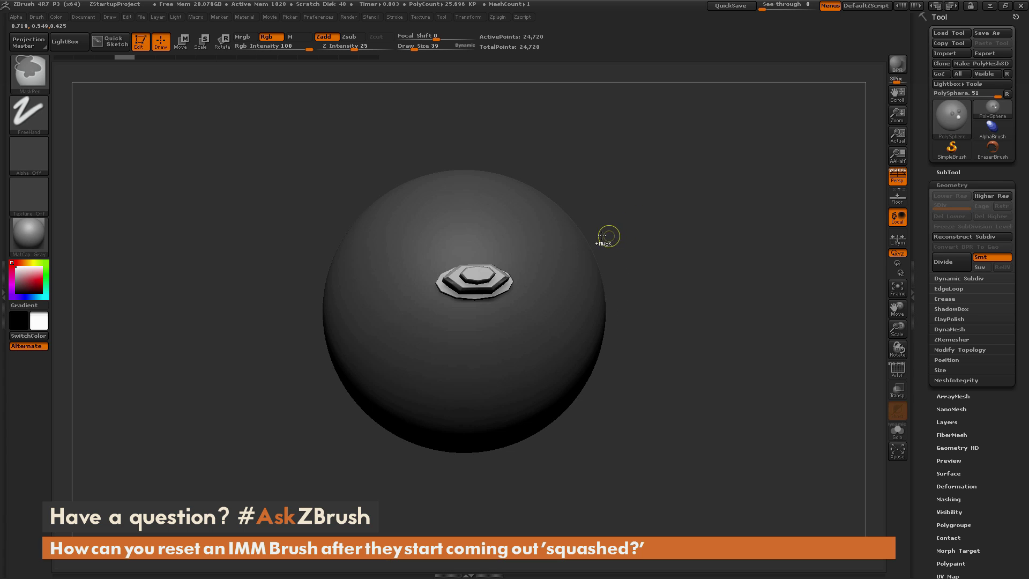
# Step: Replace the squashed bolt at the sphere's centre with a large, evenly proportioned one to reset the brush
pyautogui.moveTo(471, 284); pyautogui.dragTo(532, 301)
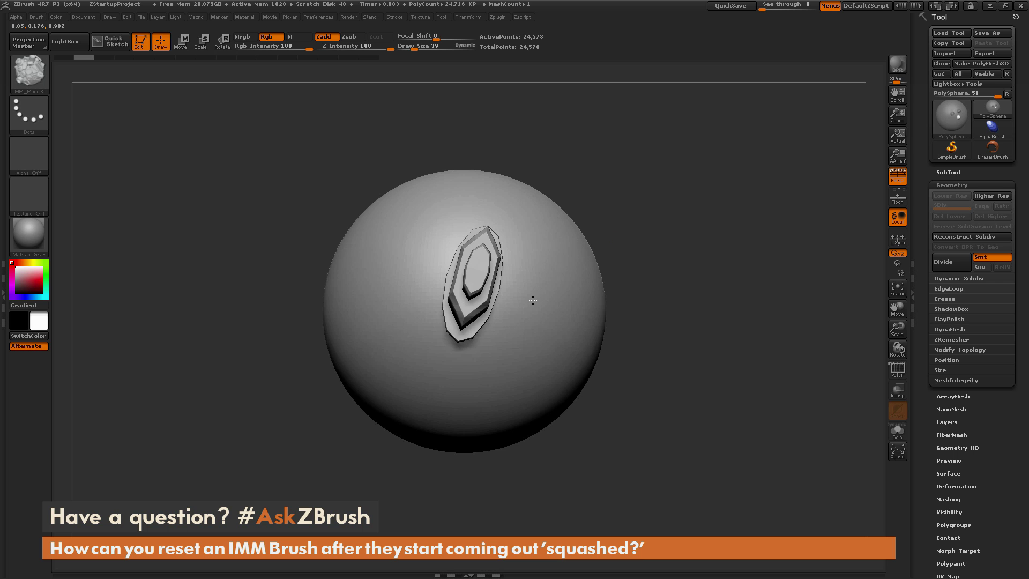
pyautogui.hotkey('ctrl', 'z')
pyautogui.moveTo(471, 283); pyautogui.dragTo(533, 300)
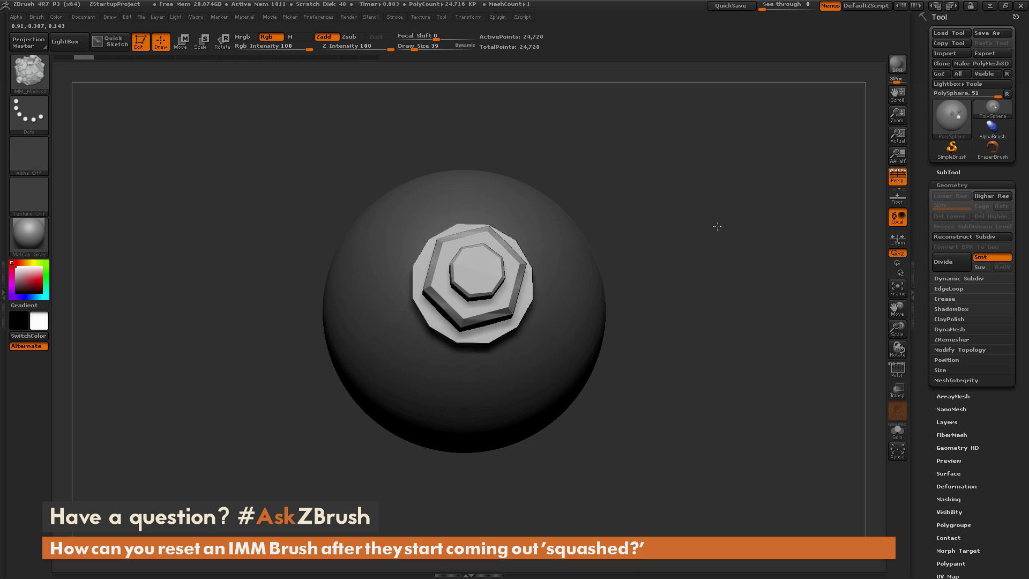
# Step: Replace the central bolt with five evenly proportioned bolts of different sizes spread across the sphere
pyautogui.moveTo(716, 226); pyautogui.dragTo(455, 268)
pyautogui.moveTo(438, 341); pyautogui.dragTo(514, 258)
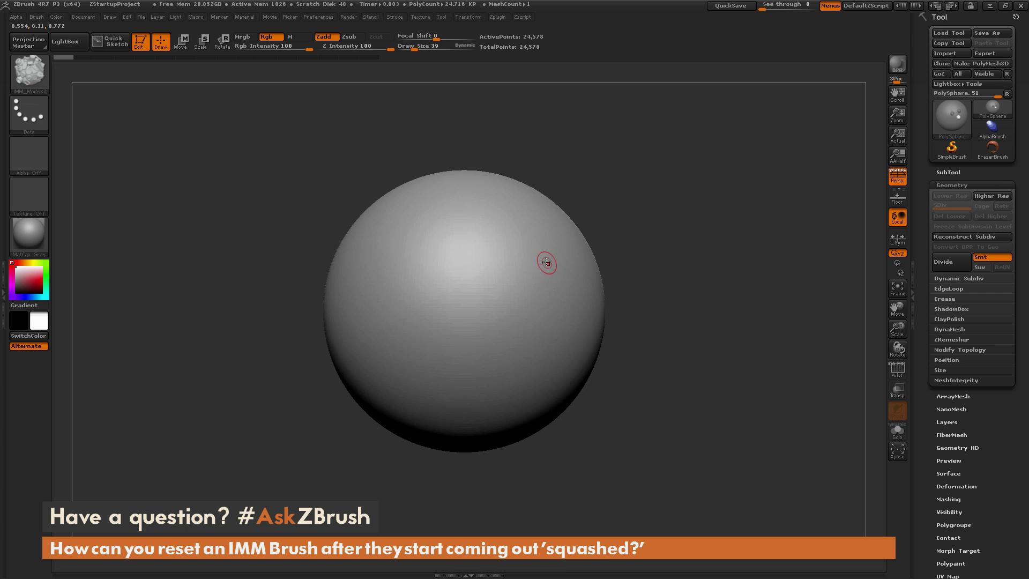
pyautogui.click(550, 261)
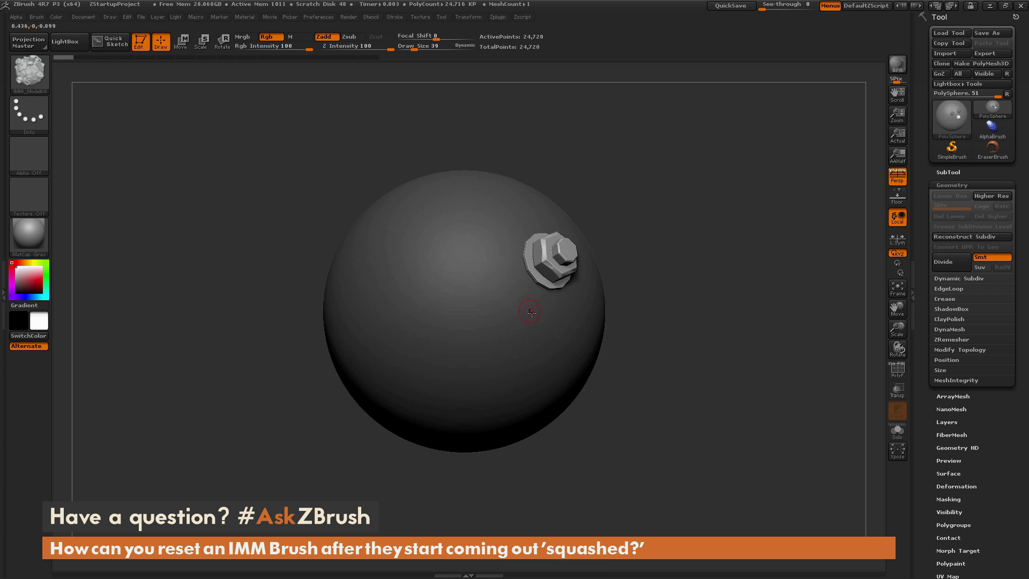
pyautogui.click(535, 316)
pyautogui.click(433, 305)
pyautogui.moveTo(379, 292); pyautogui.dragTo(399, 303)
pyautogui.moveTo(437, 235); pyautogui.dragTo(450, 241)
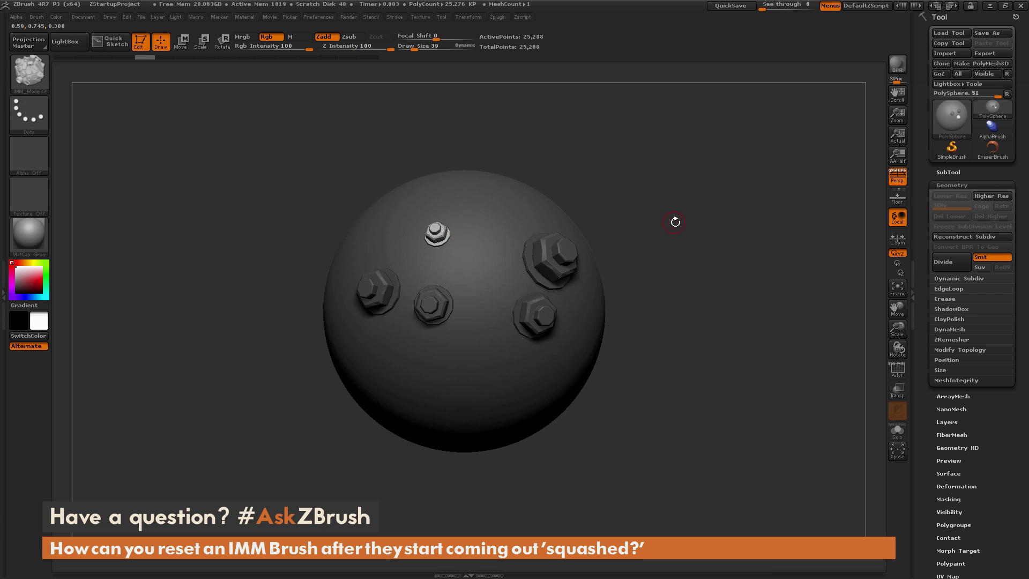
# Step: Undo the five evenly proportioned bolts
pyautogui.hotkey('ctrl', 'z')
pyautogui.hotkey('ctrl', 'z')
pyautogui.hotkey('ctrl', 'z')
pyautogui.hotkey('ctrl', 'z')
pyautogui.hotkey('ctrl', 'z')
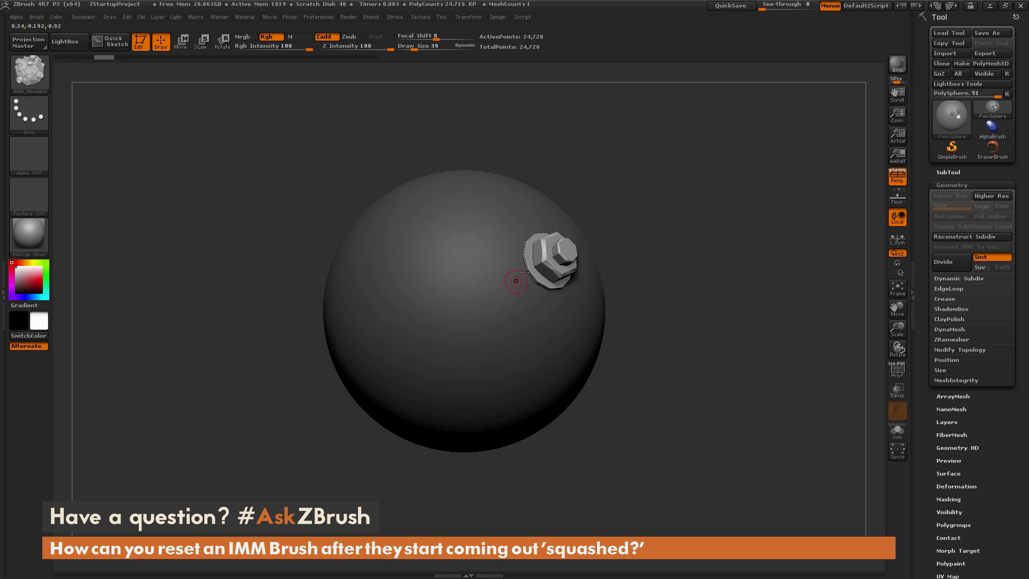
# Step: Insert a wide squashed bolt at the sphere's centre and five evenly proportioned bolts along its right side
pyautogui.moveTo(466, 297); pyautogui.dragTo(544, 300)
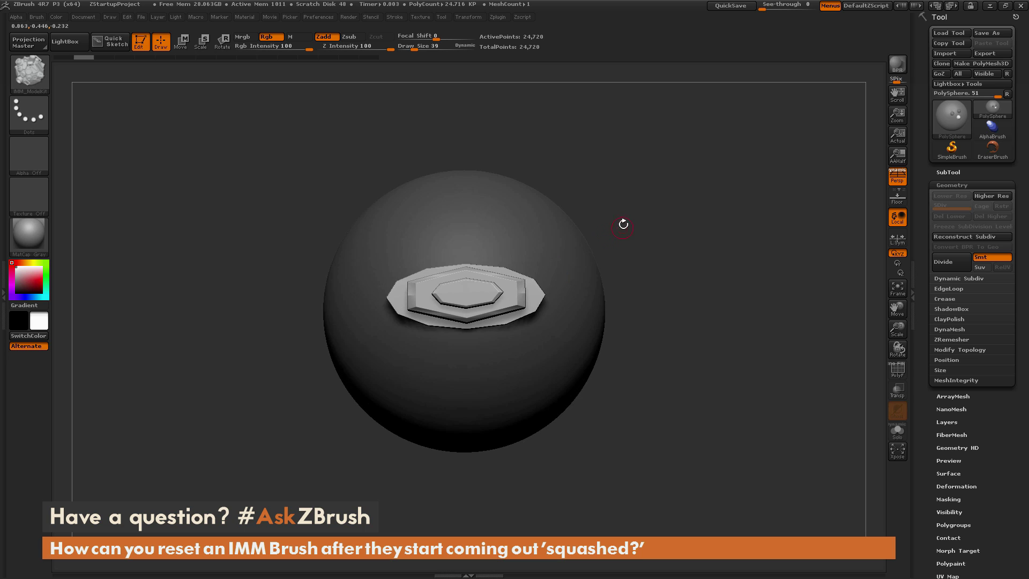
pyautogui.moveTo(622, 225); pyautogui.dragTo(579, 264)
pyautogui.moveTo(588, 296); pyautogui.dragTo(598, 319)
pyautogui.moveTo(615, 248); pyautogui.dragTo(621, 266)
pyautogui.moveTo(546, 207)
pyautogui.mouseDown()
pyautogui.moveTo(553, 218)
pyautogui.moveTo(586, 200)
pyautogui.mouseUp()
pyautogui.keyDown('shift'); pyautogui.moveTo(682, 211); pyautogui.dragTo(664, 220); pyautogui.keyUp('shift')
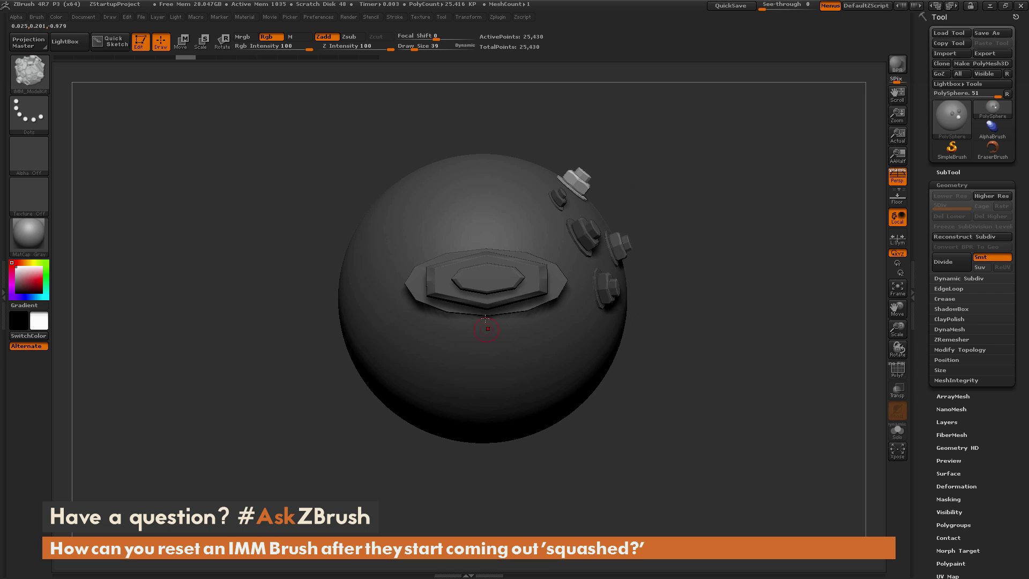
# Step: Insert six more evenly proportioned bolts of varying sizes around the wide squashed bolt
pyautogui.moveTo(487, 212); pyautogui.dragTo(512, 231)
pyautogui.moveTo(709, 173); pyautogui.dragTo(661, 200)
pyautogui.moveTo(577, 327); pyautogui.dragTo(595, 352)
pyautogui.moveTo(560, 253); pyautogui.dragTo(572, 272)
pyautogui.moveTo(536, 194); pyautogui.dragTo(549, 215)
pyautogui.moveTo(684, 162); pyautogui.dragTo(614, 166)
pyautogui.moveTo(421, 221); pyautogui.dragTo(412, 243)
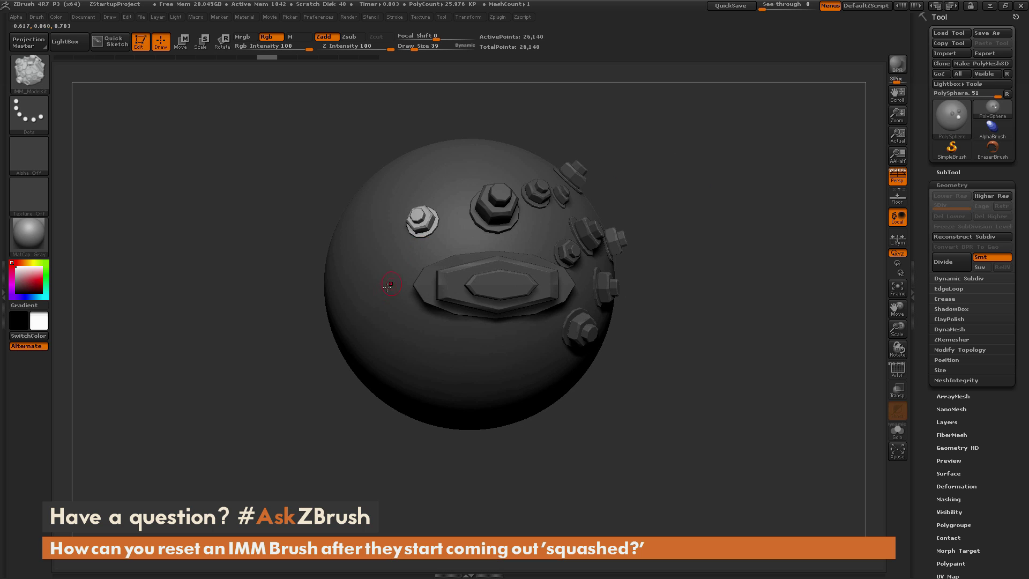
pyautogui.moveTo(388, 285); pyautogui.dragTo(400, 305)
pyautogui.moveTo(659, 214); pyautogui.dragTo(680, 210)
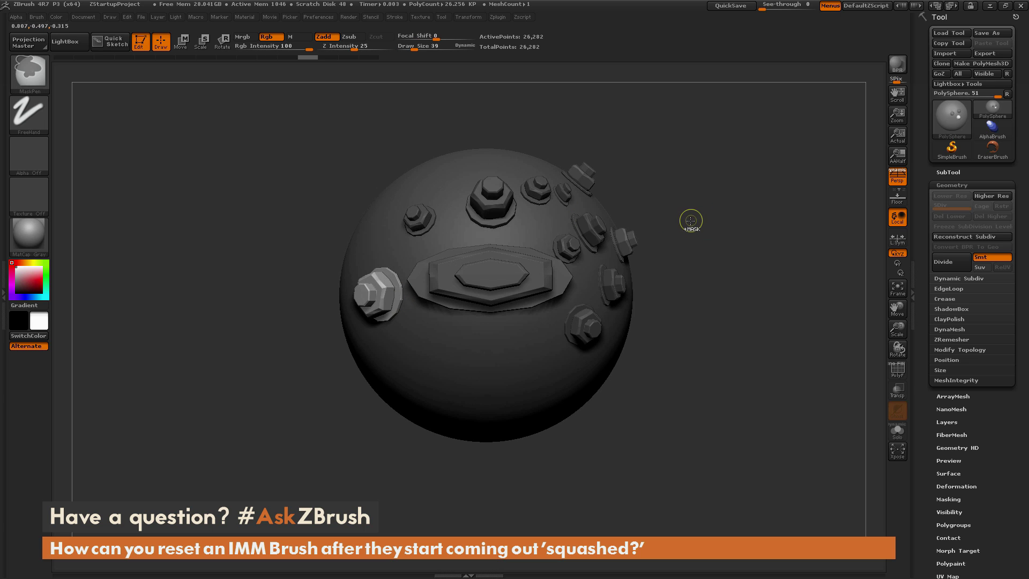
# Step: Undo the wide squashed bolt and all the bolts placed around it
pyautogui.hotkey('ctrl', 'z')
pyautogui.hotkey('ctrl', 'z')
pyautogui.hotkey('ctrl', 'z')
pyautogui.hotkey('ctrl', 'z')
pyautogui.hotkey('ctrl', 'z')
pyautogui.hotkey('ctrl', 'z')
pyautogui.hotkey('ctrl', 'z')
pyautogui.hotkey('ctrl', 'z')
pyautogui.hotkey('ctrl', 'z')
pyautogui.hotkey('ctrl', 'z')
pyautogui.hotkey('ctrl', 'z')
pyautogui.hotkey('ctrl', 'z')
pyautogui.hotkey('ctrl', 'z')
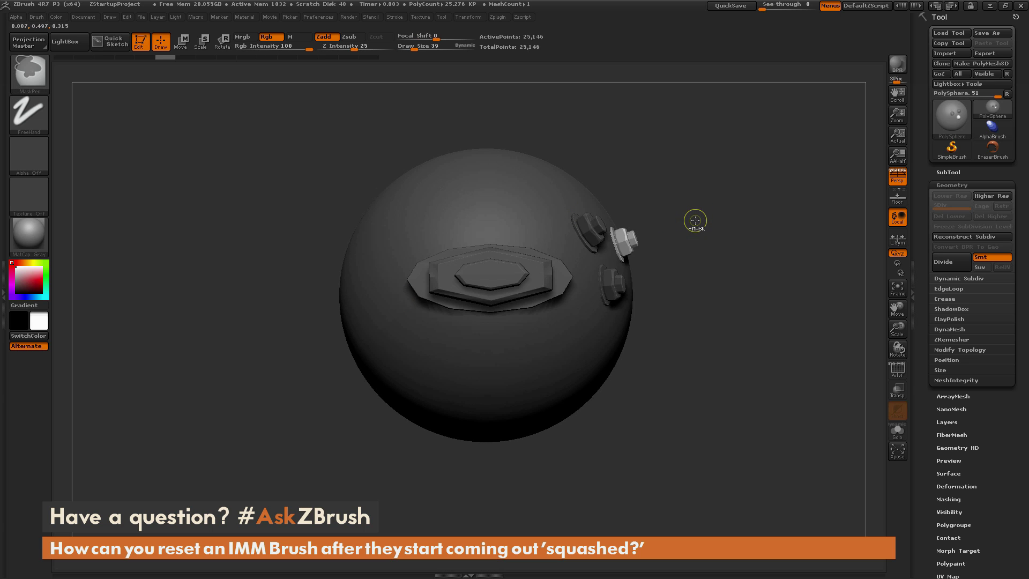
# Step: Insert a large, evenly proportioned bolt near the sphere's centre and a small bolt to its right
pyautogui.moveTo(511, 271); pyautogui.dragTo(515, 309)
pyautogui.click(585, 264)
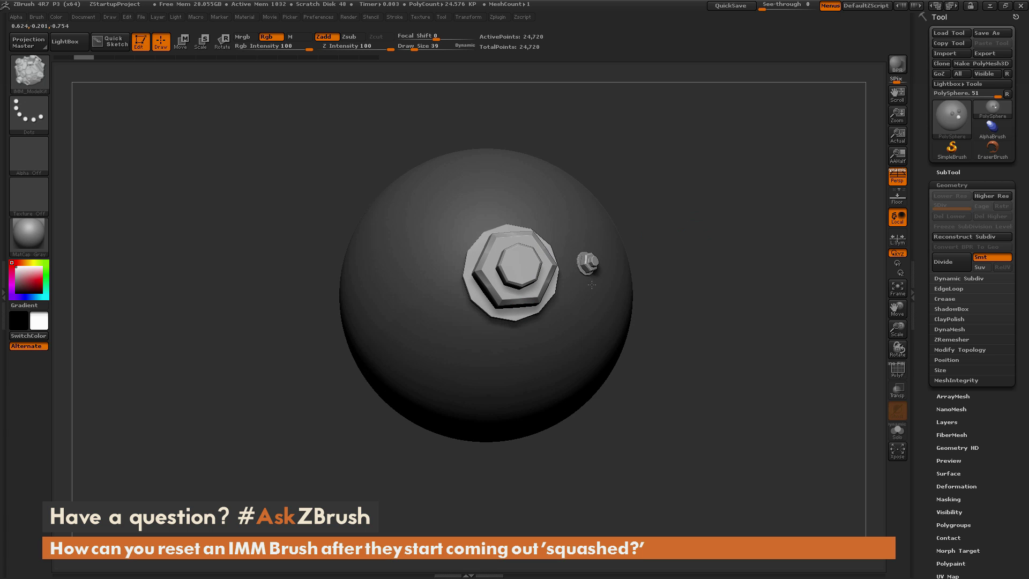